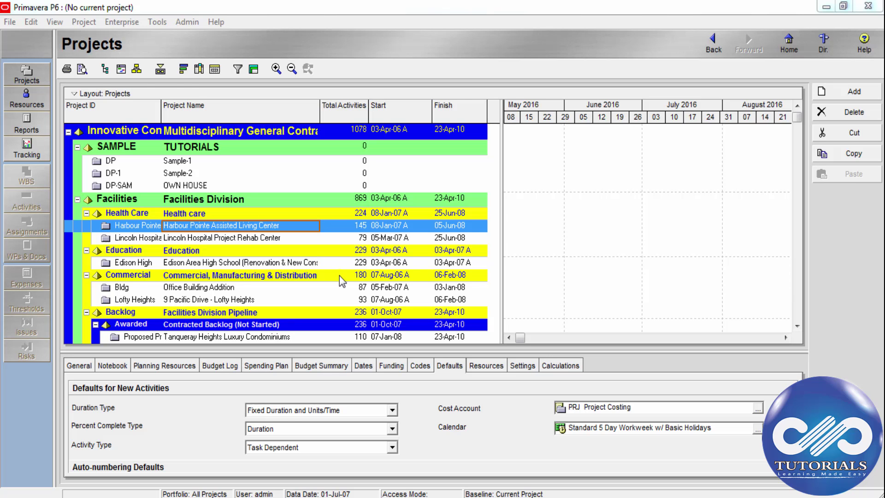
- Review the enterprise cost account hierarchy, from Design Development to Automation System Design
{"action": "left_click", "coordinate": [121, 26]}
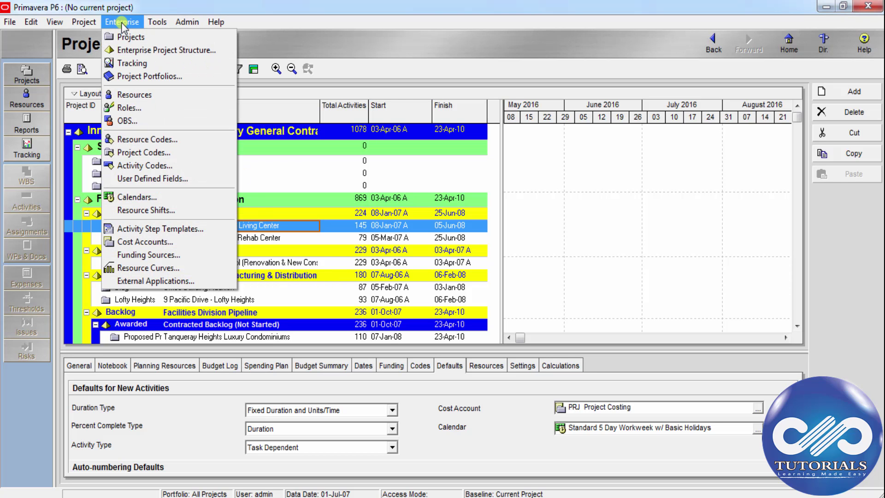
{"action": "left_click", "coordinate": [142, 242]}
{"action": "left_click", "coordinate": [297, 174]}
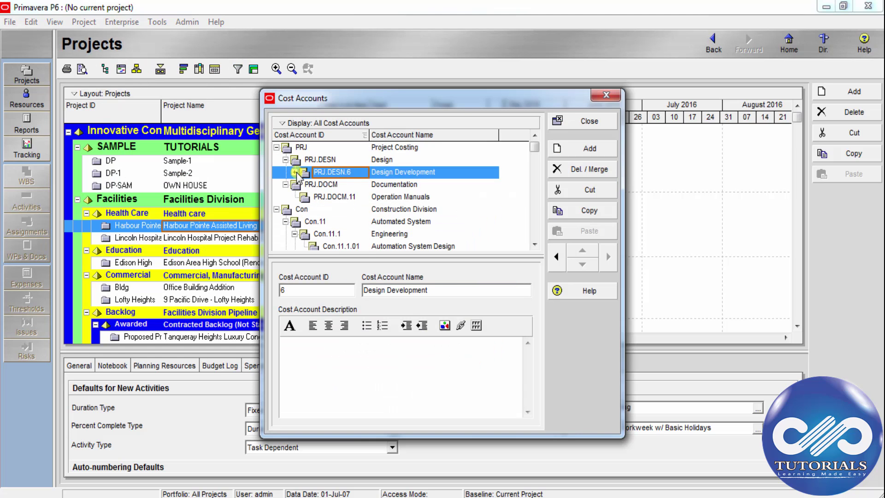
{"action": "left_click", "coordinate": [316, 212]}
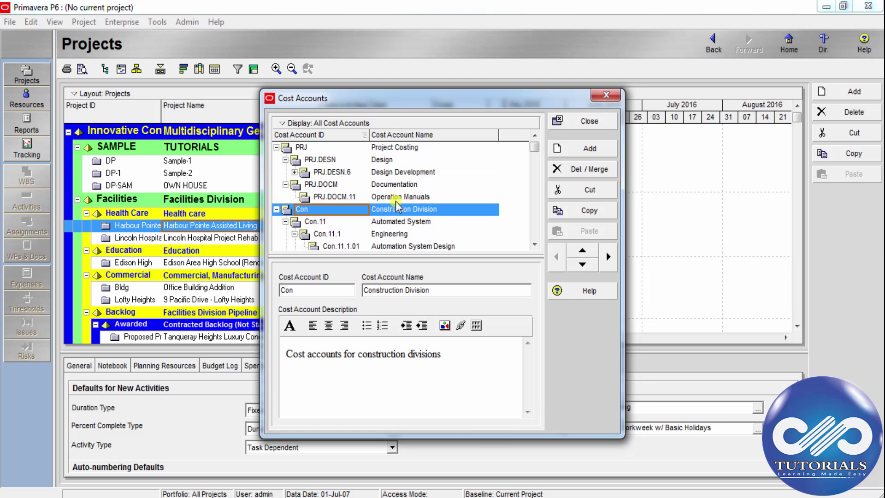
{"action": "left_click", "coordinate": [371, 234]}
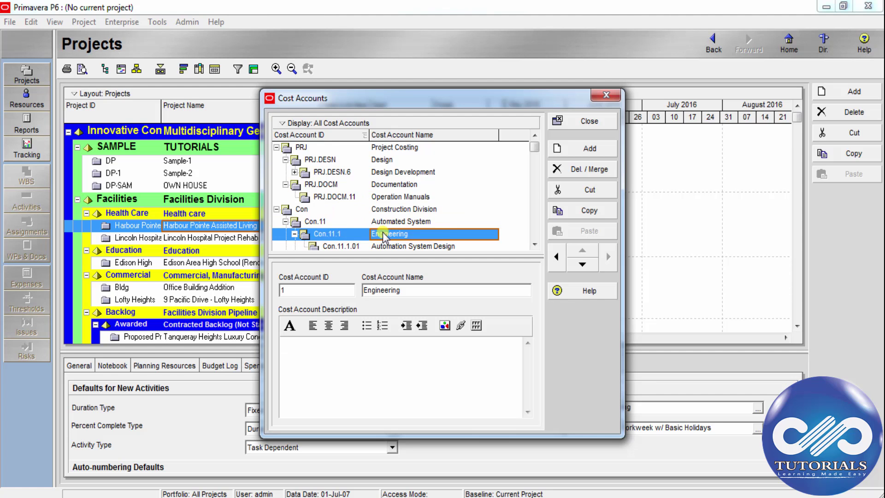
{"action": "left_click", "coordinate": [385, 222]}
{"action": "left_click", "coordinate": [389, 212]}
{"action": "scroll", "coordinate": [389, 210], "scroll_direction": "down", "scroll_amount": 1}
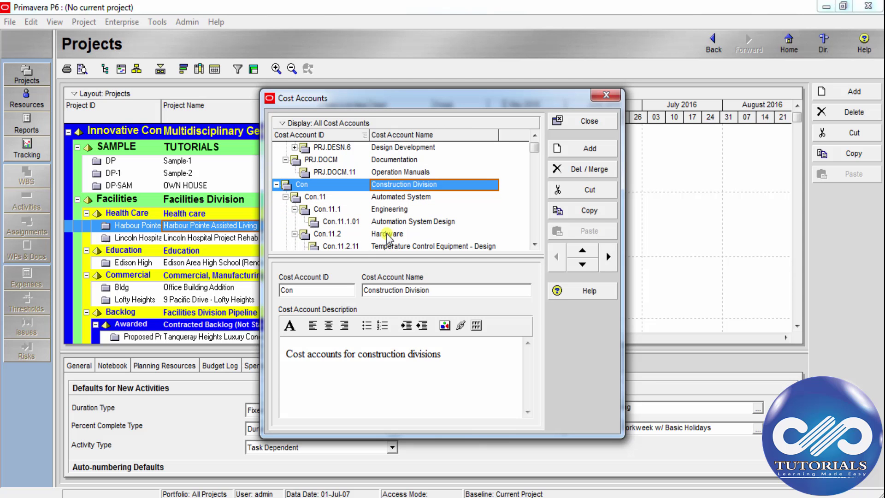
{"action": "left_click", "coordinate": [388, 234]}
{"action": "left_click", "coordinate": [389, 223]}
{"action": "scroll", "coordinate": [376, 227], "scroll_direction": "down", "scroll_amount": 1}
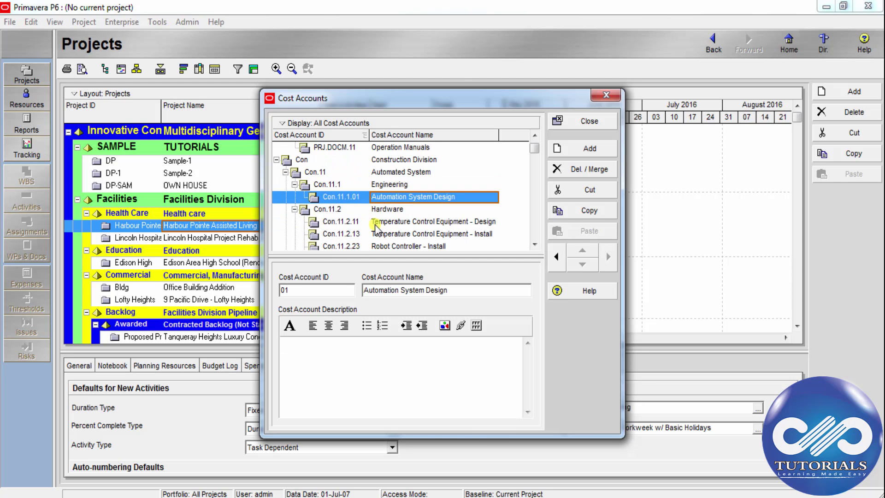
{"action": "scroll", "coordinate": [377, 231], "scroll_direction": "down", "scroll_amount": 1}
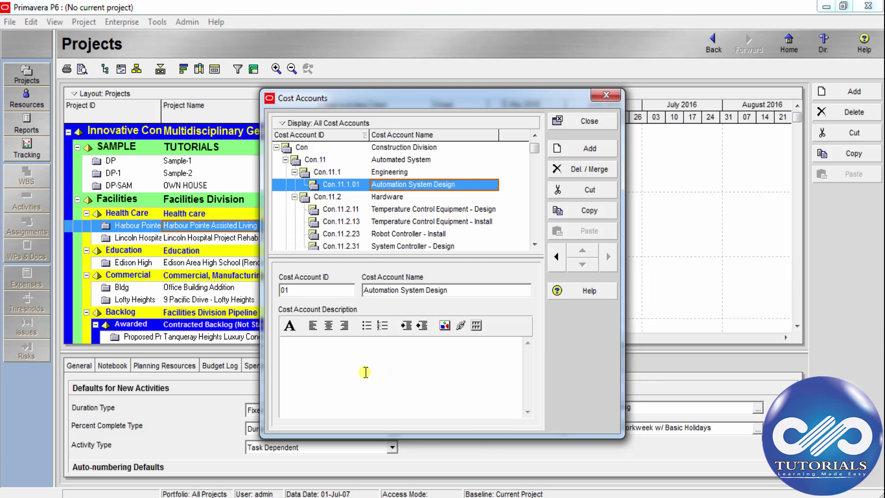
{"action": "left_click", "coordinate": [597, 122]}
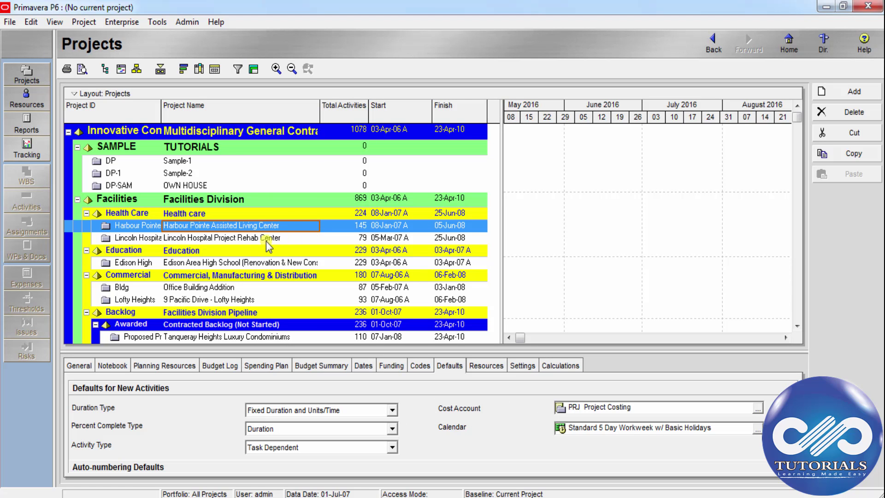
- Change Harbour Pointe's default cost account from PRJ Project Costing to PRJ.DESN Design
{"action": "left_click", "coordinate": [233, 237]}
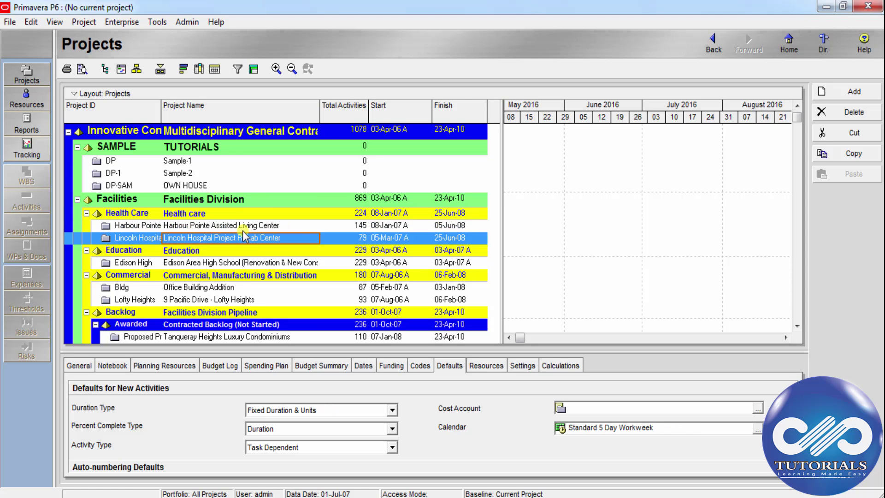
{"action": "left_click", "coordinate": [229, 230]}
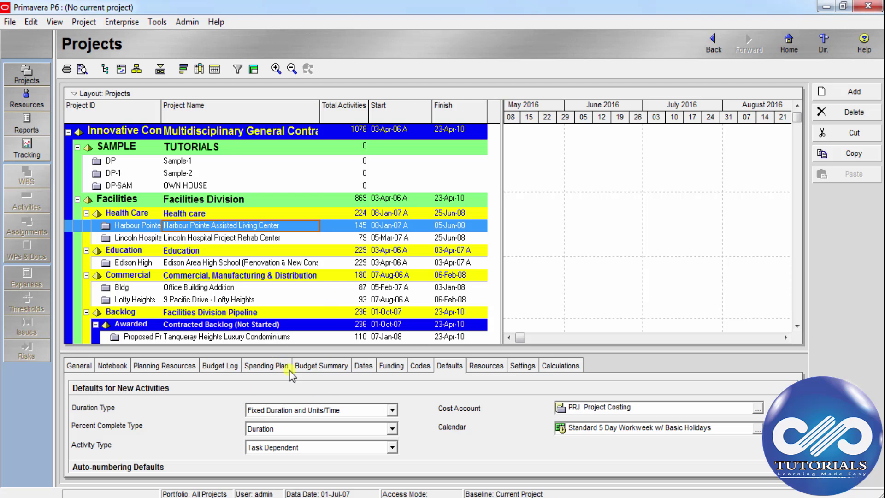
{"action": "left_click", "coordinate": [411, 366]}
{"action": "left_click", "coordinate": [448, 367]}
{"action": "left_click", "coordinate": [758, 409]}
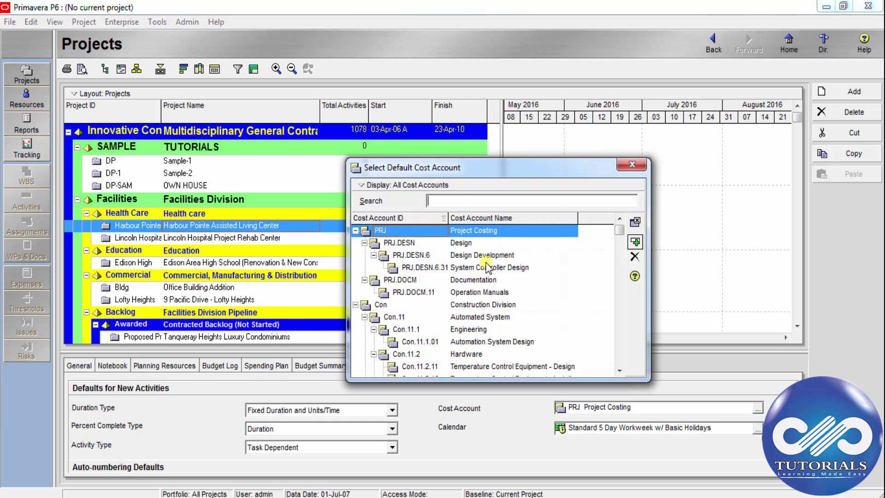
{"action": "left_click", "coordinate": [456, 317]}
{"action": "scroll", "coordinate": [472, 306], "scroll_direction": "down", "scroll_amount": 3}
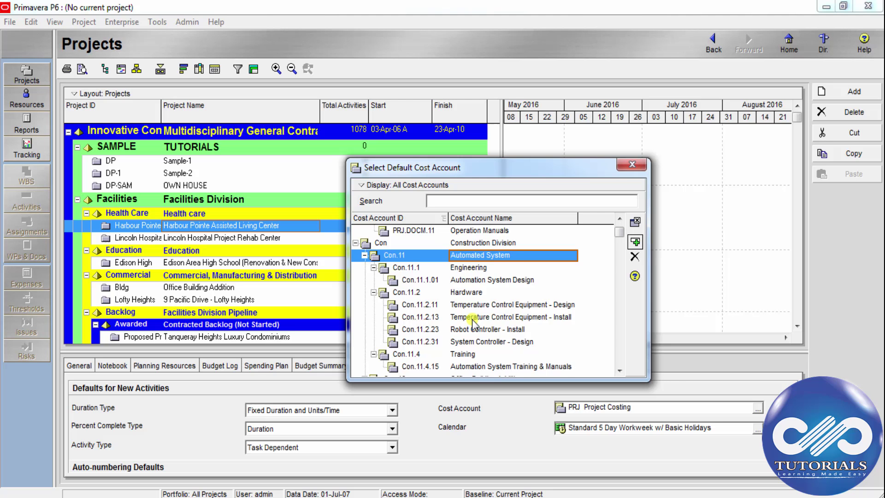
{"action": "scroll", "coordinate": [468, 331], "scroll_direction": "up", "scroll_amount": 2}
{"action": "scroll", "coordinate": [468, 331], "scroll_direction": "up", "scroll_amount": 2}
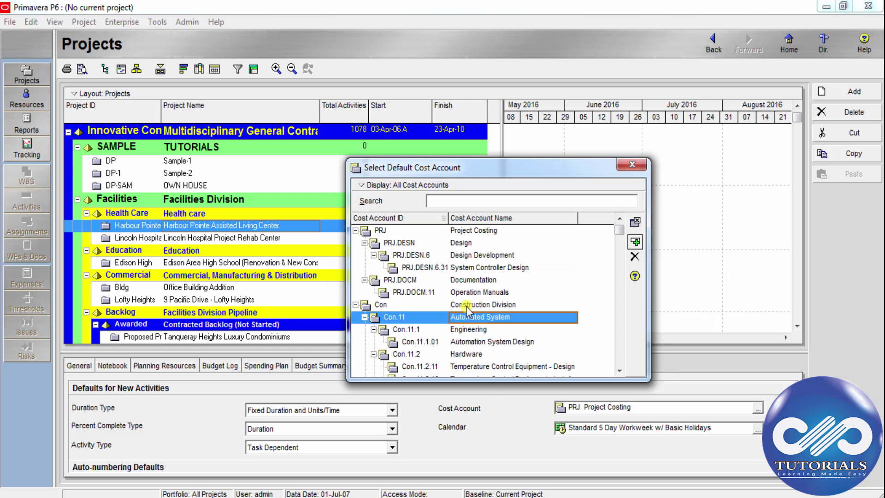
{"action": "double_click", "coordinate": [465, 243]}
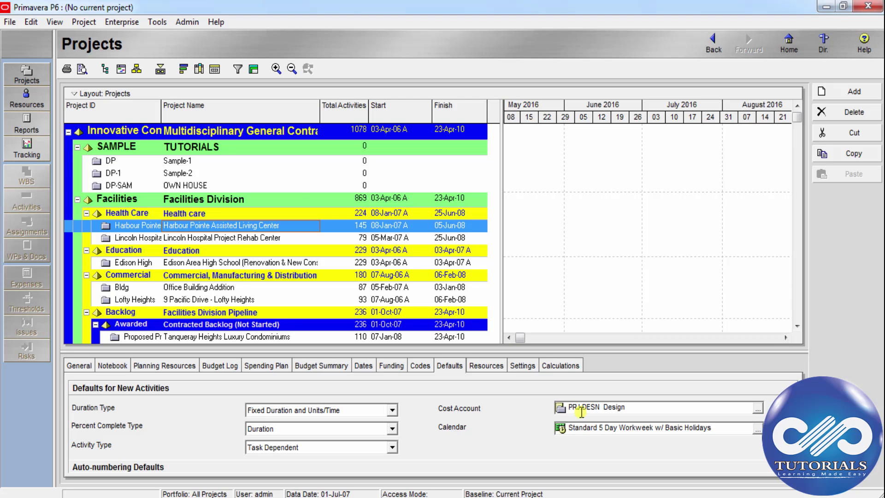
- Check the Construction Division entry in Enterprise > Cost Accounts
{"action": "left_click", "coordinate": [131, 24]}
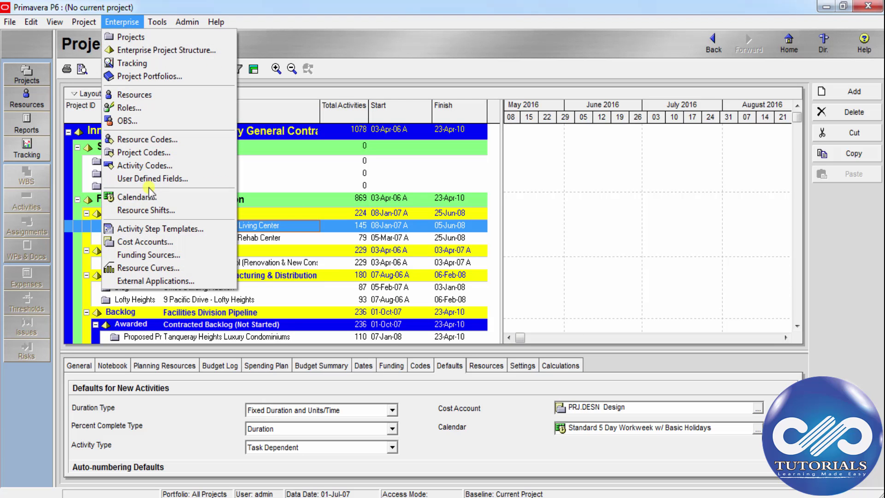
{"action": "left_click", "coordinate": [149, 243]}
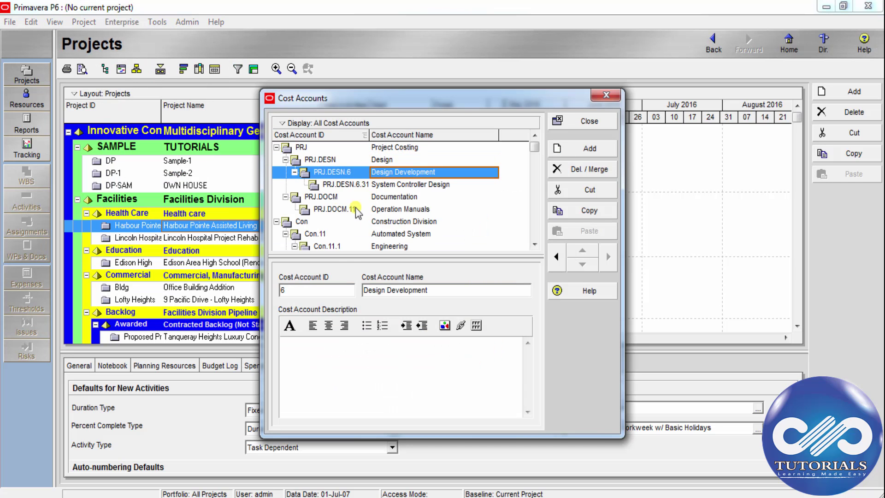
{"action": "left_click", "coordinate": [389, 221]}
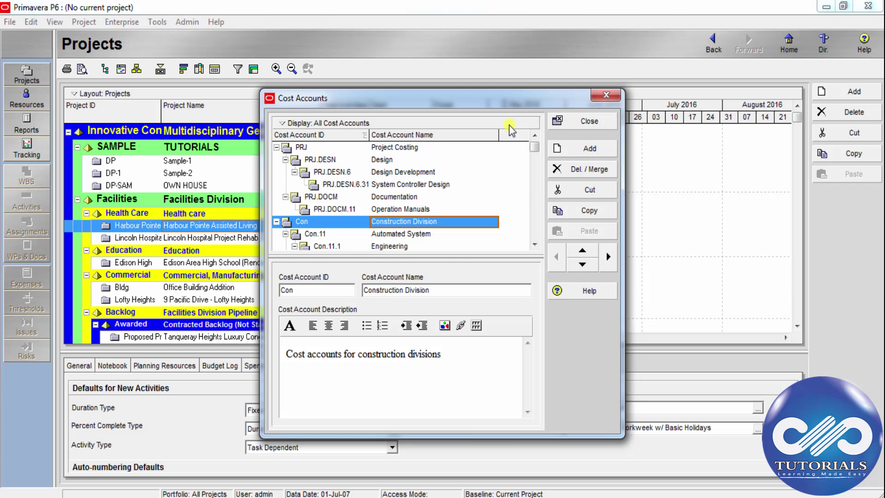
{"action": "left_click", "coordinate": [605, 95]}
- Open the Harbour Pointe project from its right-click menu
{"action": "left_click", "coordinate": [215, 225]}
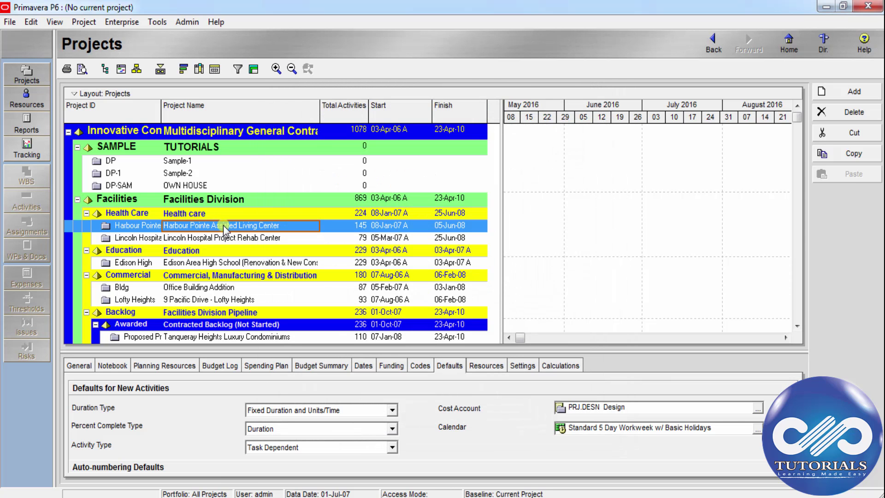
{"action": "right_click", "coordinate": [223, 225]}
{"action": "left_click", "coordinate": [239, 198]}
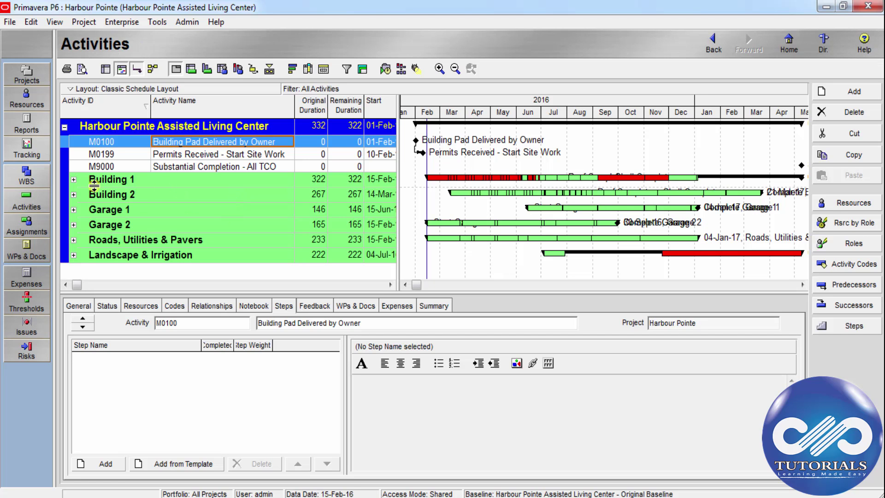
- In Project Expenses, add a new expense item linked to activity M0100
{"action": "left_click", "coordinate": [79, 23]}
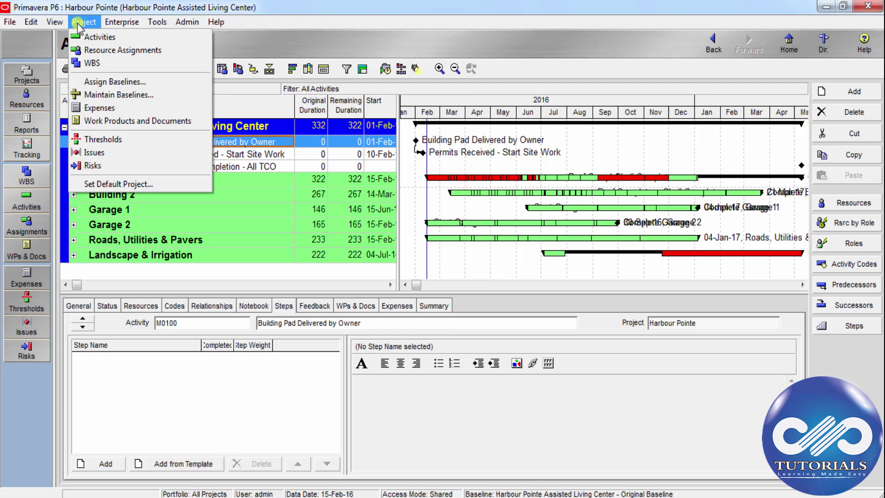
{"action": "left_click", "coordinate": [107, 109]}
{"action": "left_click", "coordinate": [830, 71]}
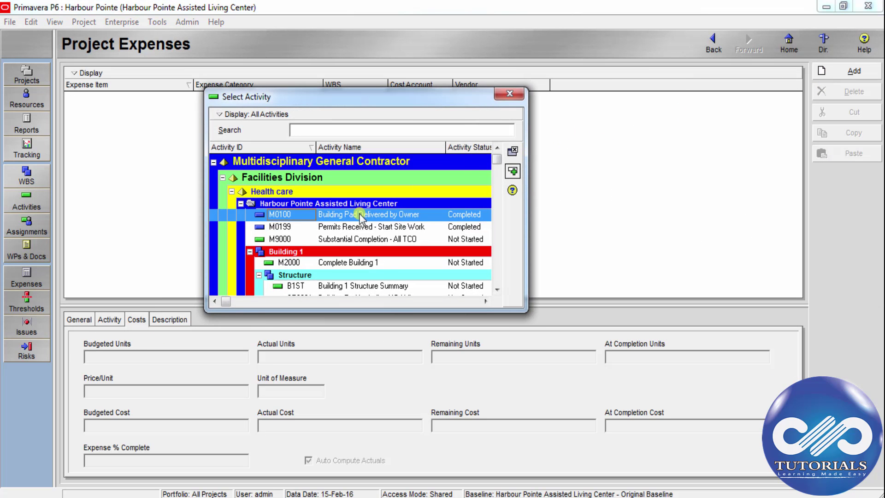
{"action": "left_click", "coordinate": [349, 226]}
{"action": "left_click", "coordinate": [352, 216]}
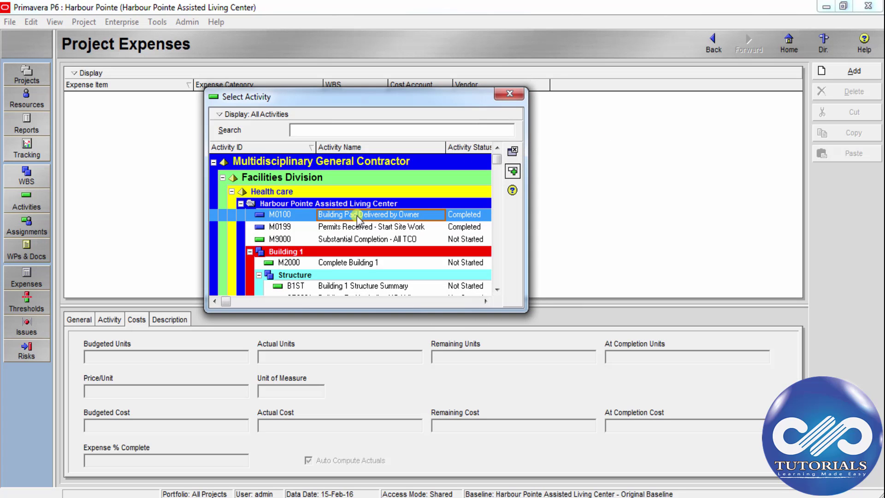
{"action": "left_click", "coordinate": [513, 171]}
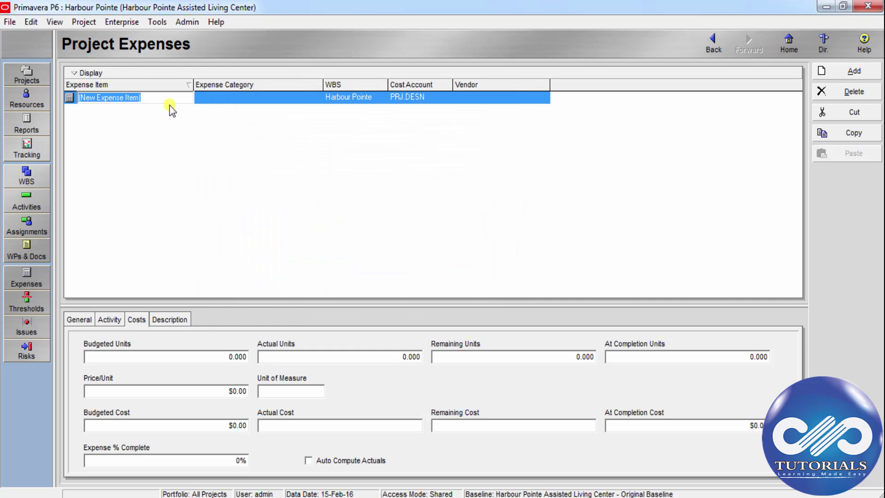
{"action": "left_click", "coordinate": [212, 99]}
{"action": "left_click", "coordinate": [131, 98]}
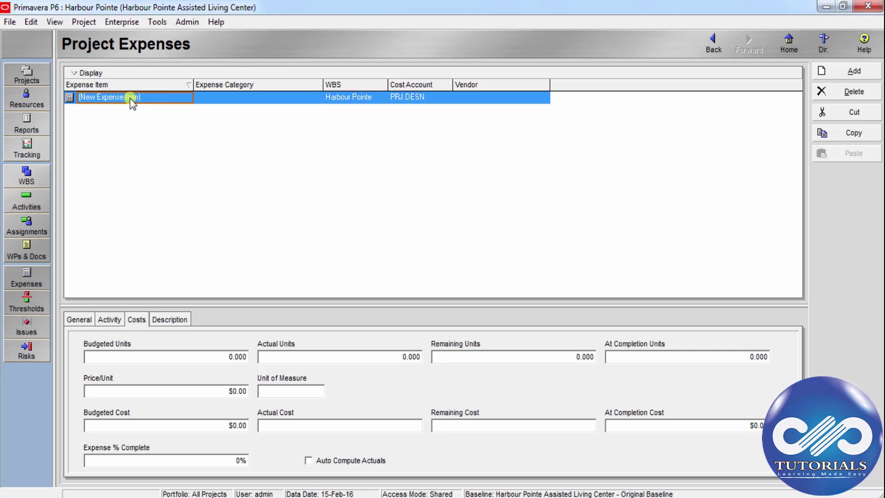
- Assign the Legal & Professional expense category to the new expense
{"action": "left_click", "coordinate": [80, 319]}
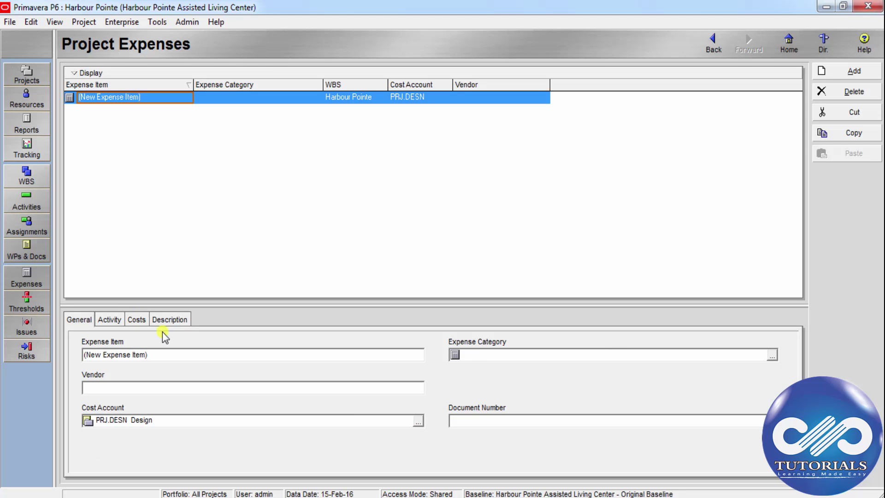
{"action": "left_click", "coordinate": [111, 319]}
{"action": "left_click", "coordinate": [137, 321]}
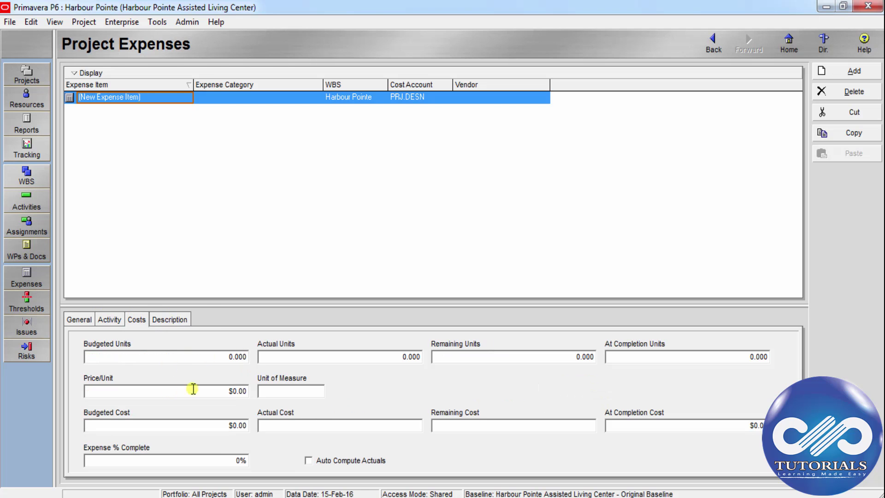
{"action": "left_click", "coordinate": [82, 321]}
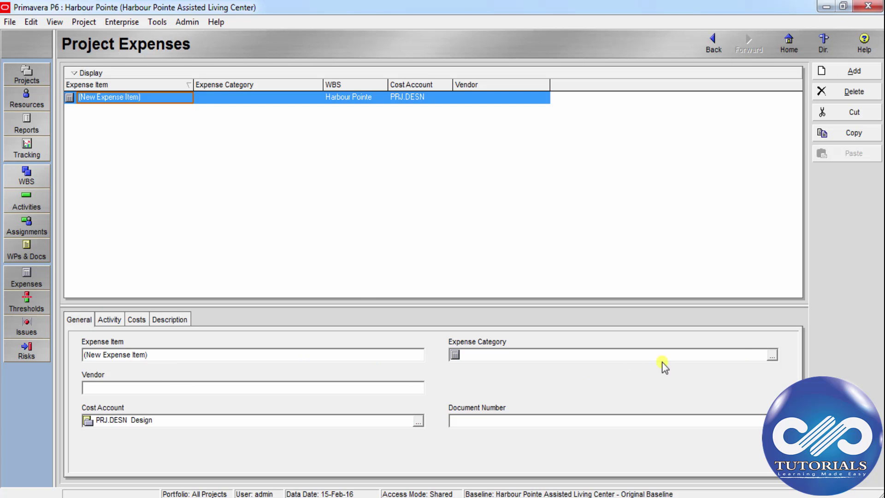
{"action": "left_click", "coordinate": [773, 356]}
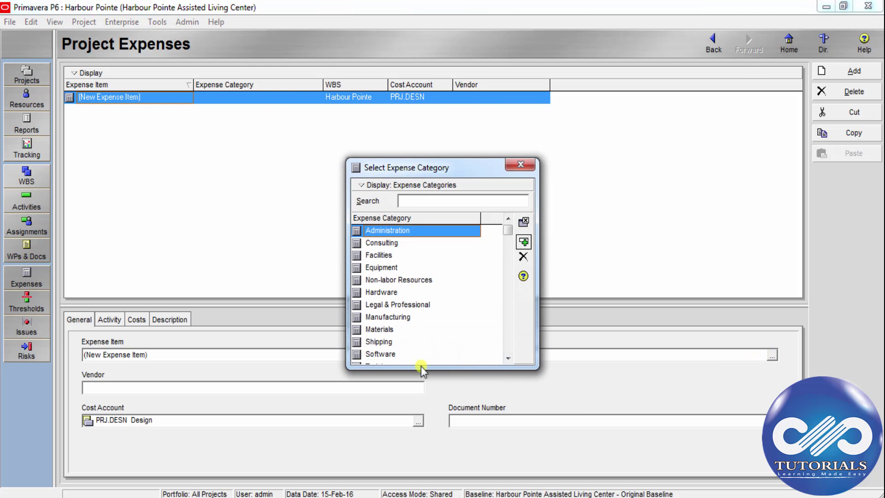
{"action": "left_click", "coordinate": [379, 280]}
{"action": "left_click", "coordinate": [378, 304]}
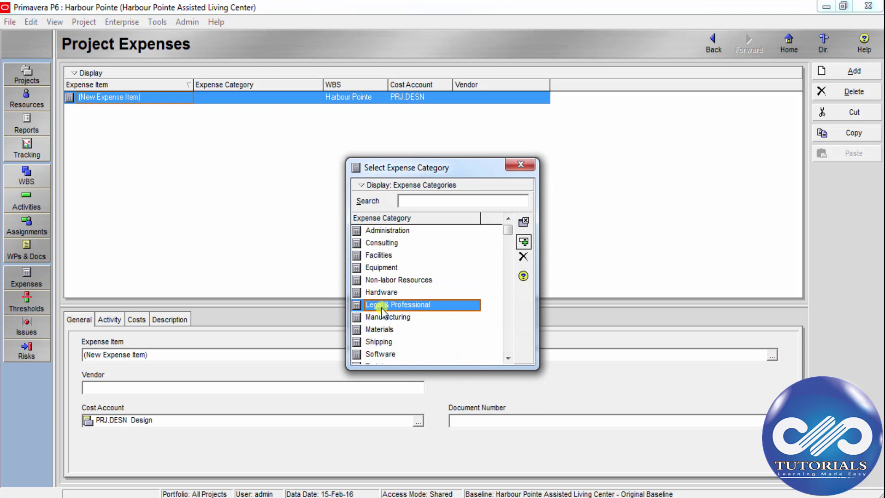
{"action": "left_click", "coordinate": [523, 243]}
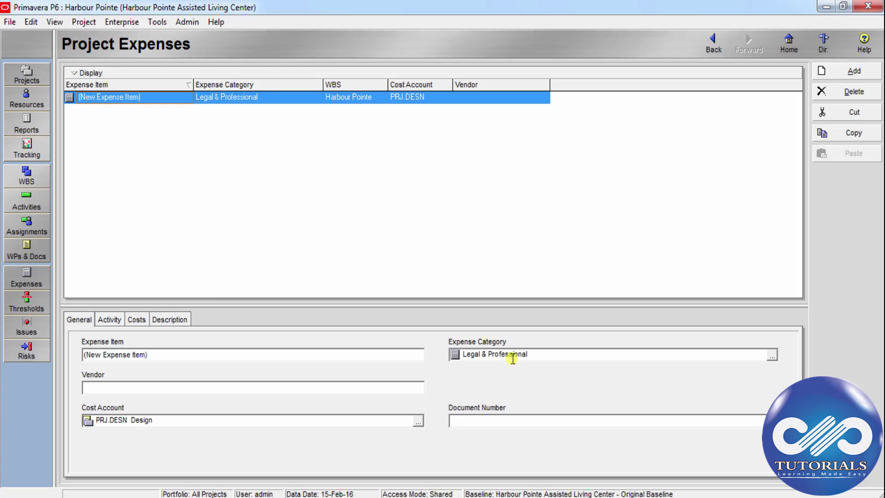
- Leave the accrual type at Uniform over Activity and show the expense's cost fields
{"action": "left_click", "coordinate": [115, 319]}
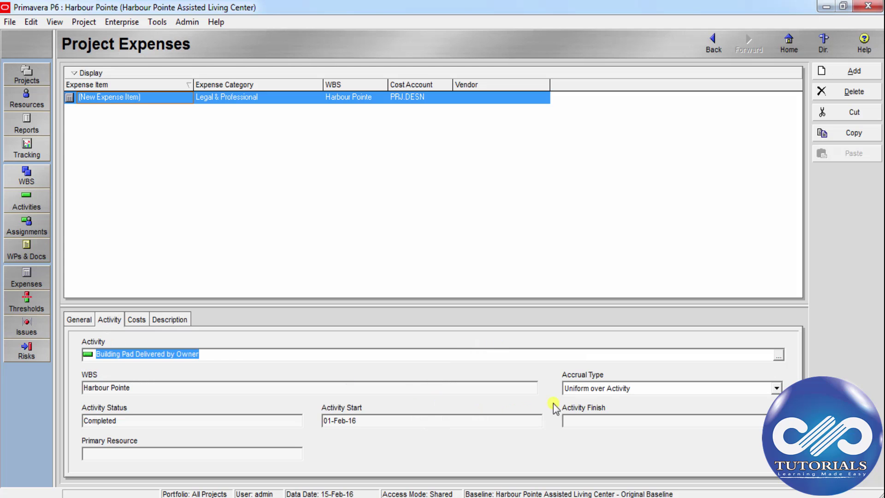
{"action": "left_click", "coordinate": [777, 388]}
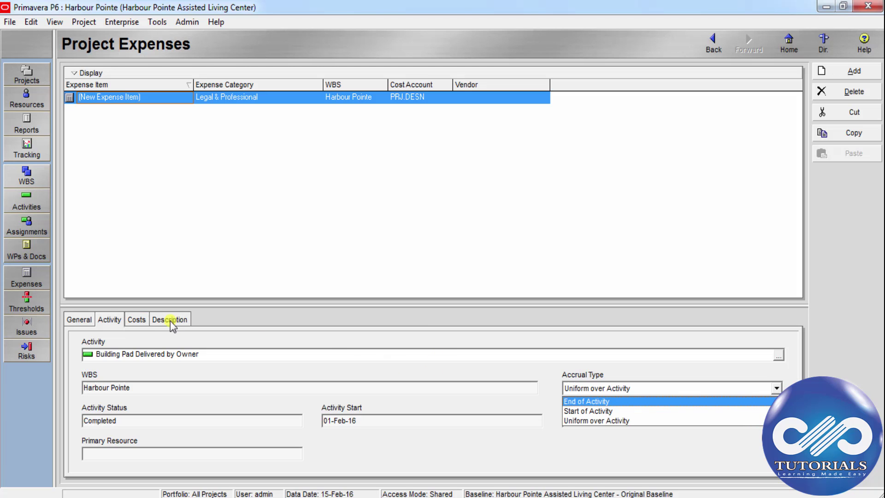
{"action": "left_click", "coordinate": [141, 319]}
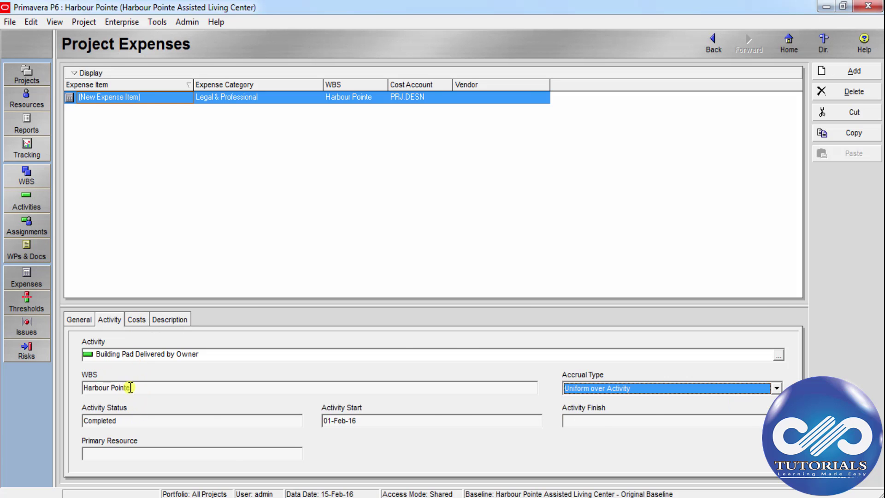
{"action": "key", "text": "ctrl+Tab"}
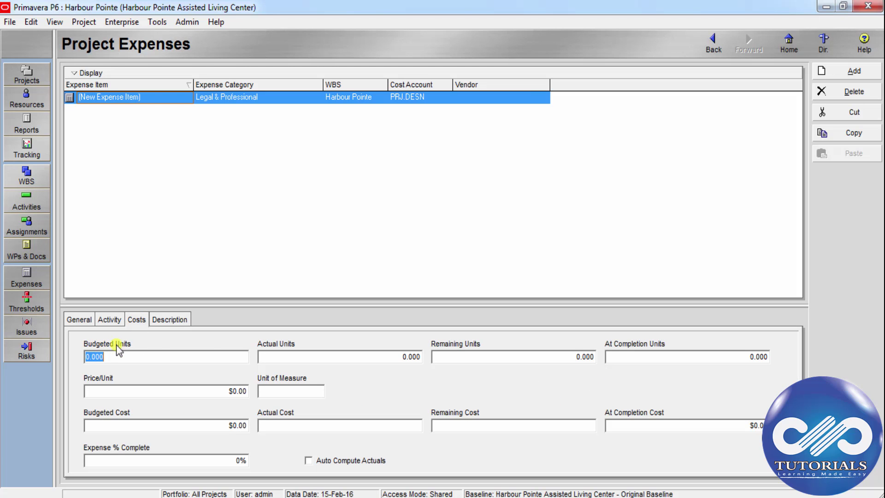
- Turn on Auto Compute Actuals for the expense and view its blank description
{"action": "left_click", "coordinate": [327, 356]}
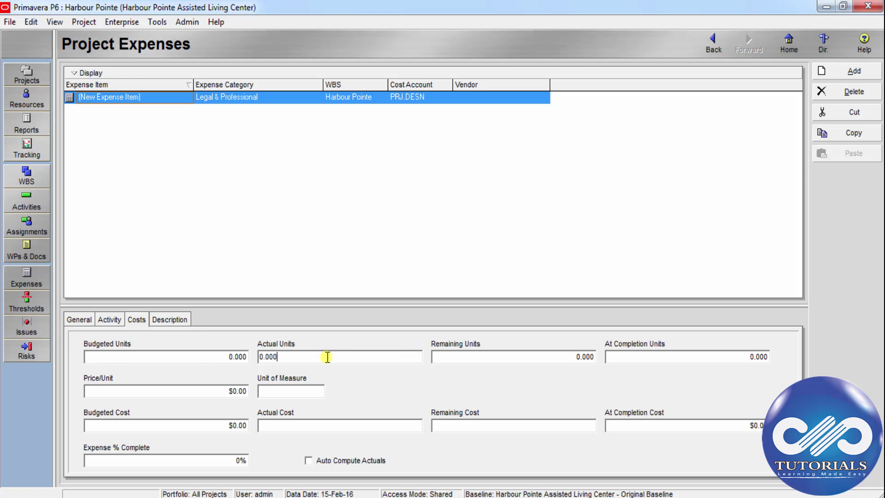
{"action": "left_click", "coordinate": [219, 391]}
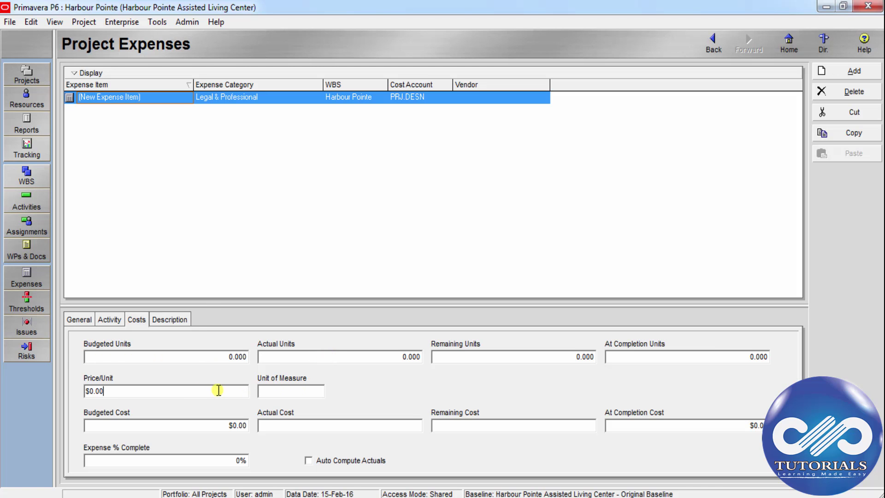
{"action": "left_click", "coordinate": [309, 460]}
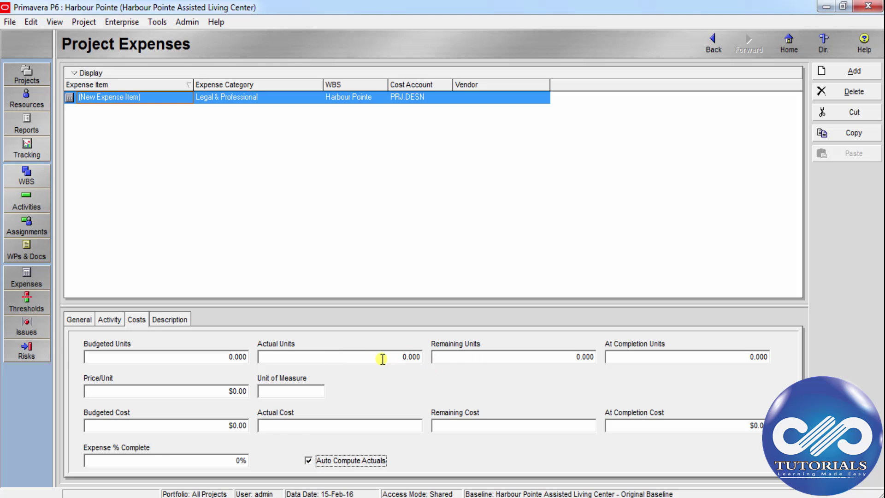
{"action": "left_click", "coordinate": [170, 320]}
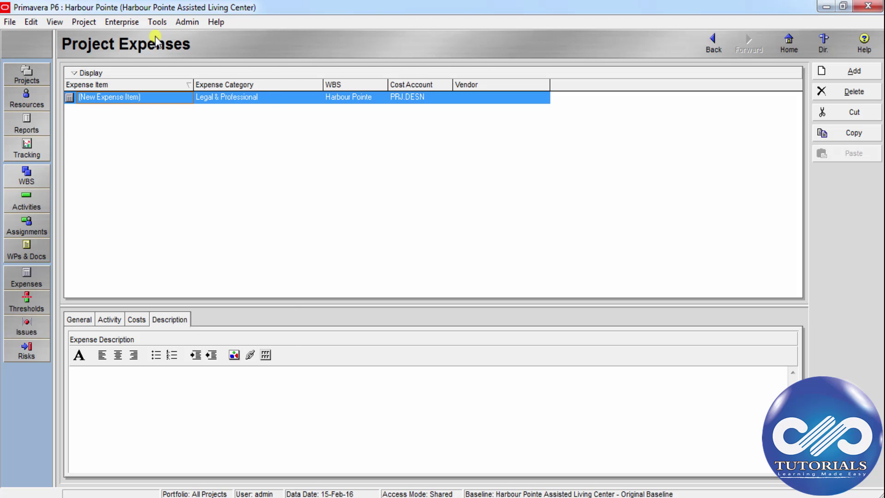
- Select the CC-01 Cost Control - Summary by Activity report in Tools > Reports
{"action": "left_click", "coordinate": [155, 22]}
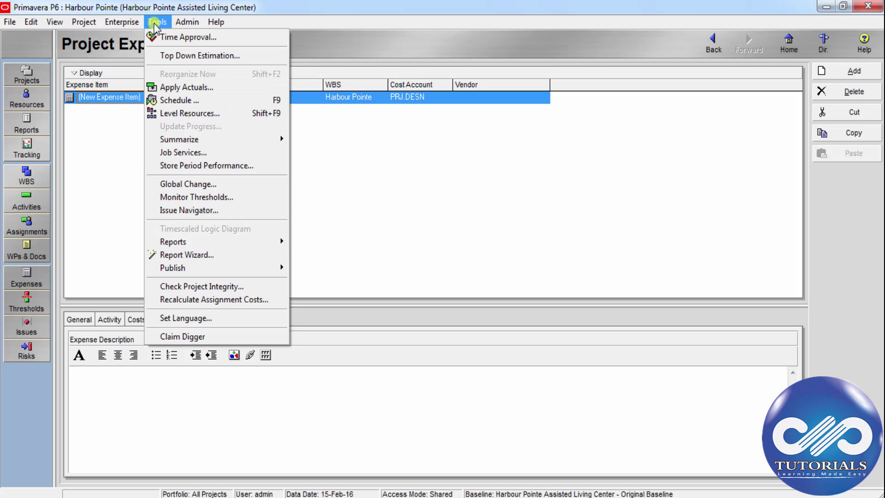
{"action": "mouse_move", "coordinate": [258, 242]}
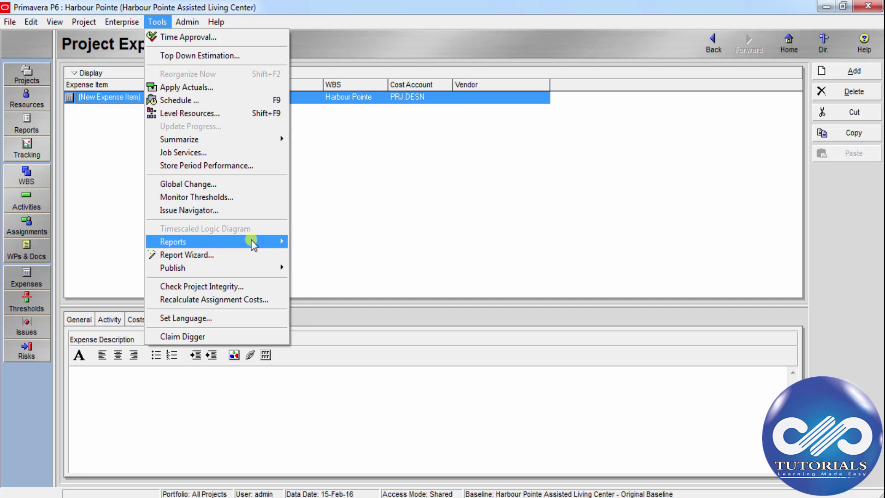
{"action": "left_click", "coordinate": [317, 240]}
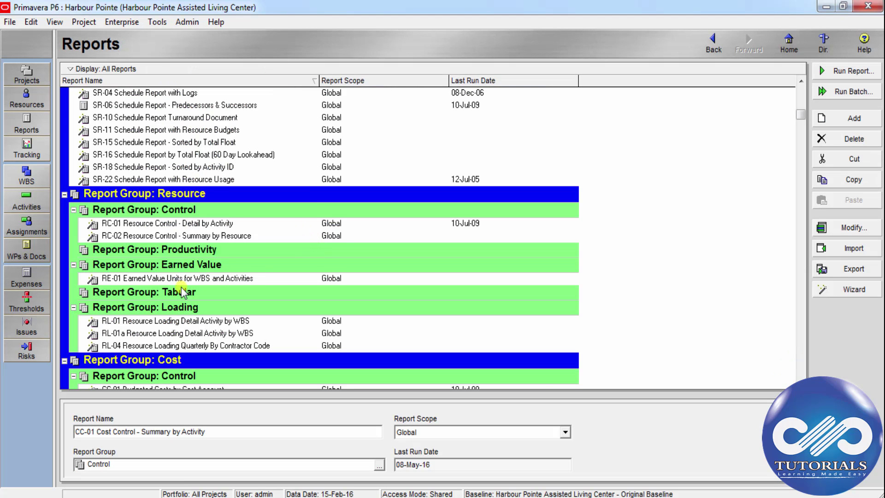
{"action": "left_click", "coordinate": [218, 333]}
{"action": "scroll", "coordinate": [217, 333], "scroll_direction": "down", "scroll_amount": 1}
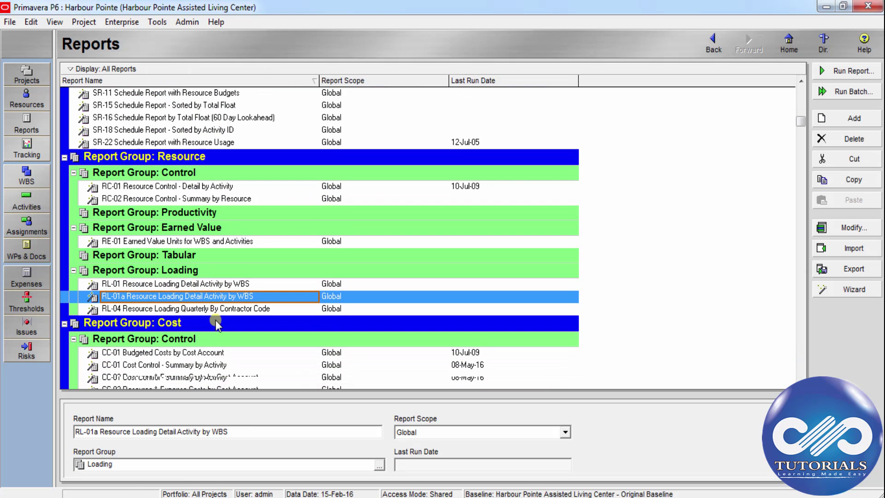
{"action": "left_click", "coordinate": [202, 365]}
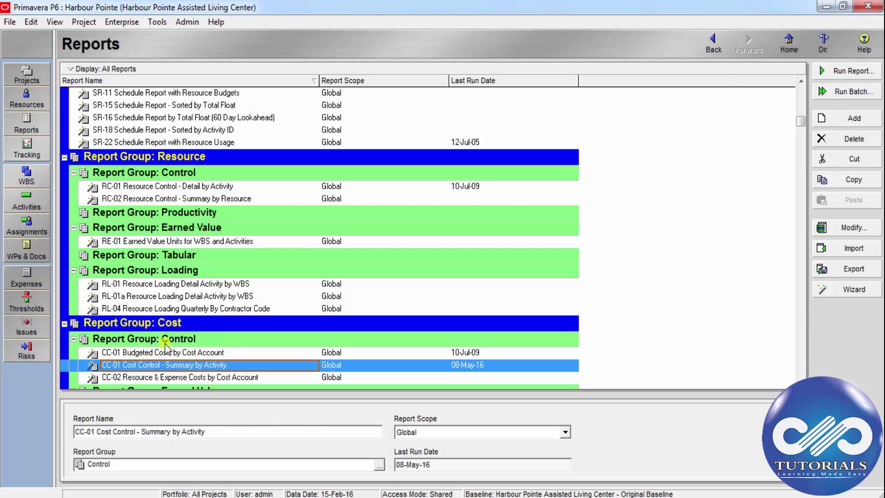
- Run the CC-01 report with Print Preview as output
{"action": "left_click", "coordinate": [858, 71]}
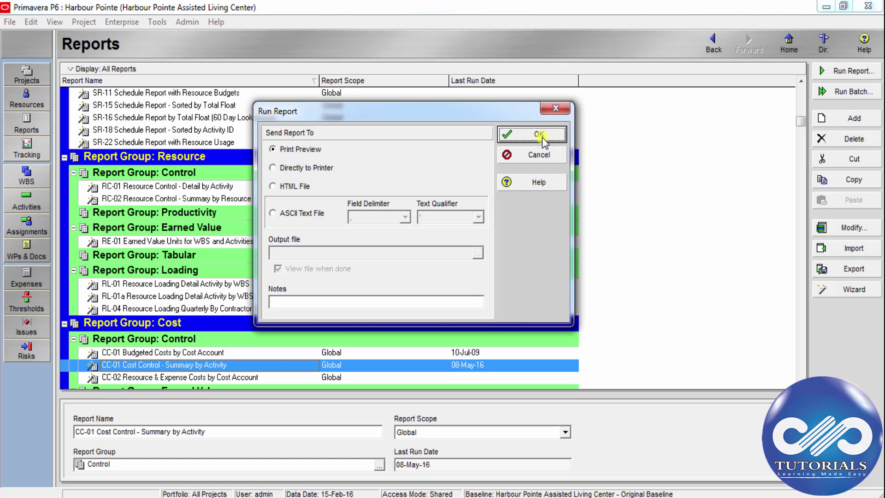
{"action": "left_click", "coordinate": [538, 135]}
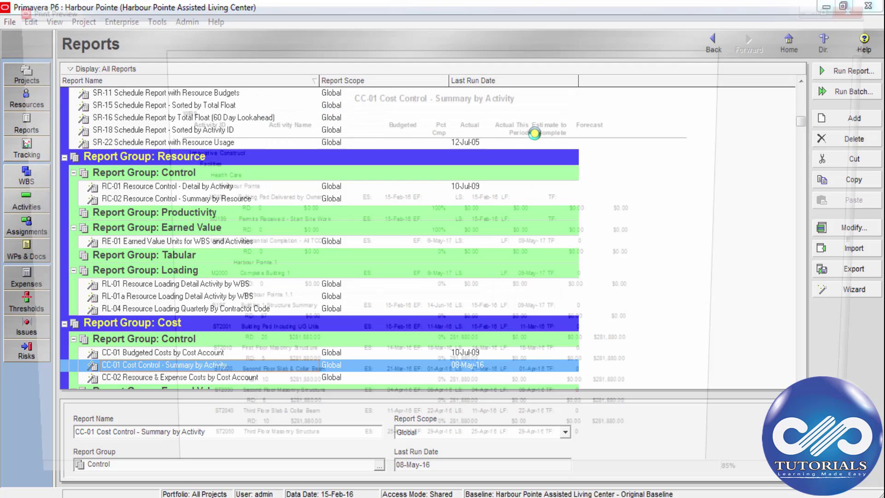